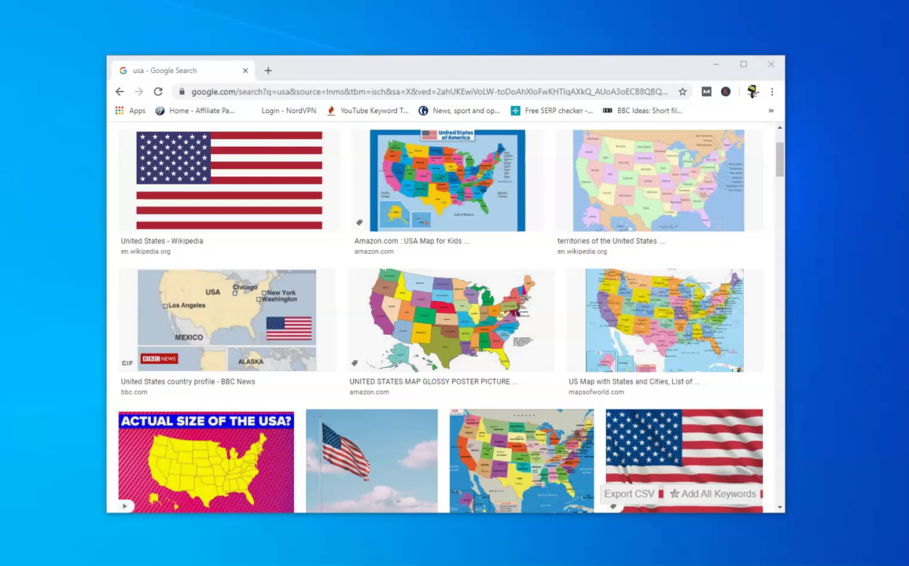
Step: Open pandora.com in the current browser tab
left_click(279, 91)
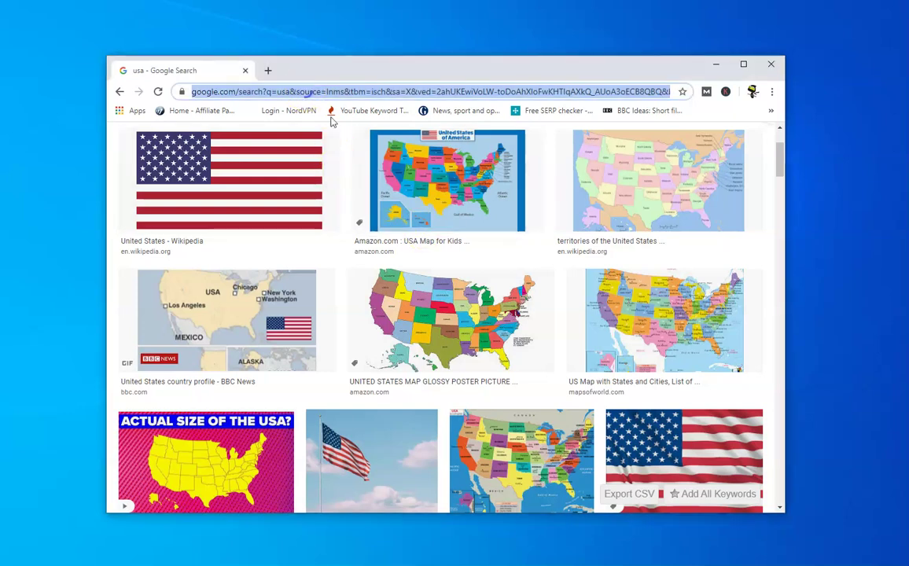
type("pandora.com")
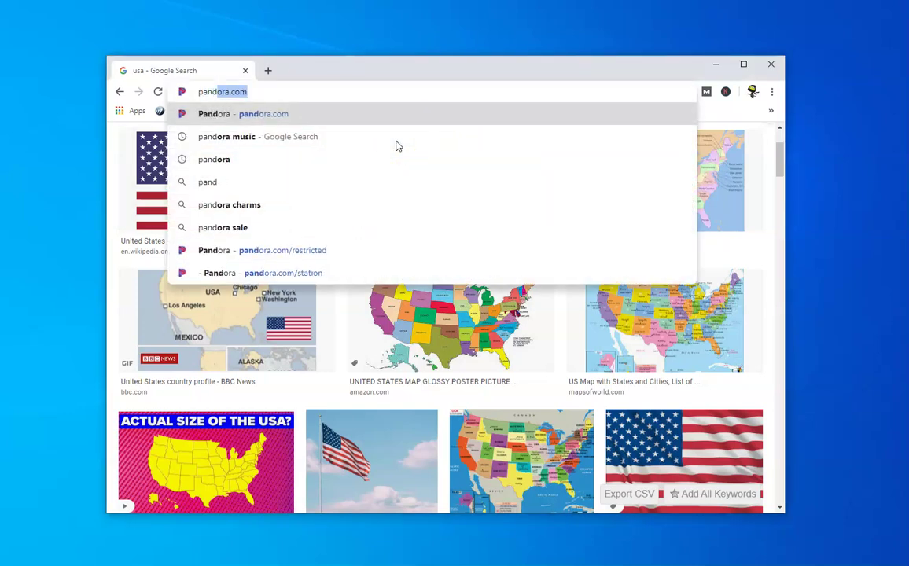
key("Return")
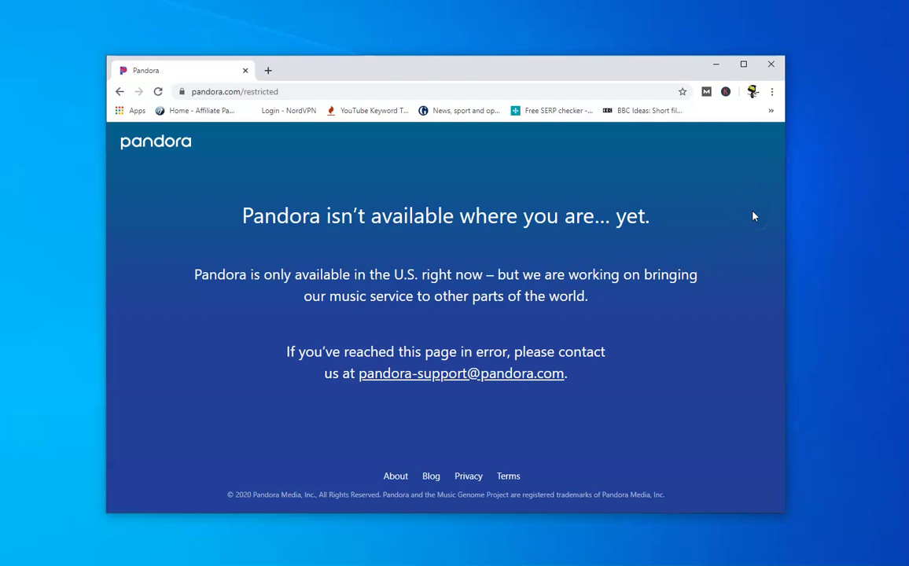
Step: Close the browser window and open the NordVPN app running in the background
left_click(771, 63)
left_click(836, 565)
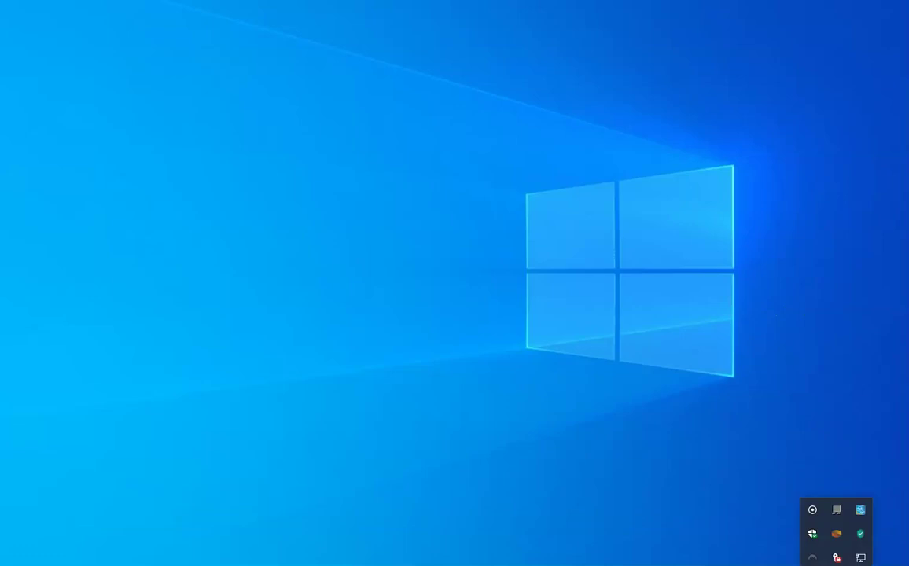
left_click(816, 558)
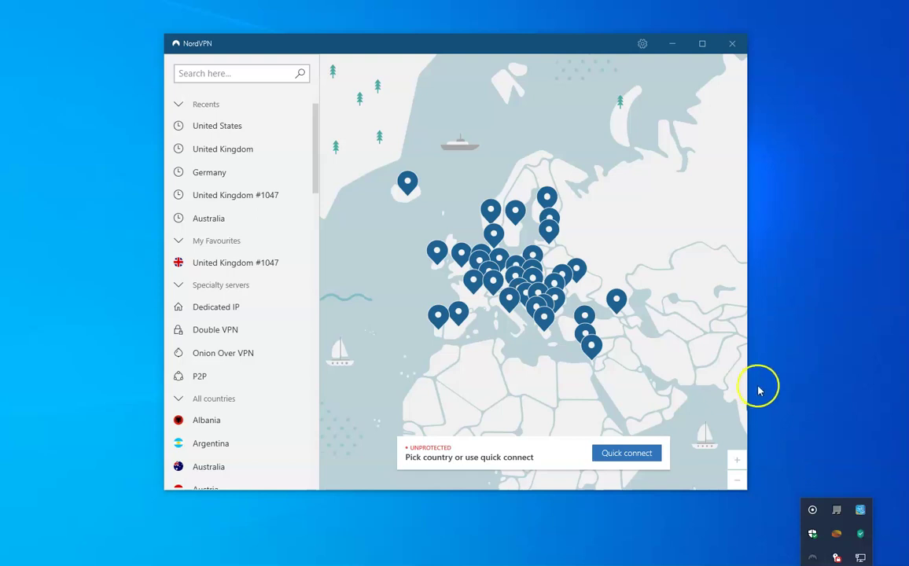
Step: Connect to the United States server on the NordVPN world map, and minimise the app window
scroll(687, 364, "down", 2)
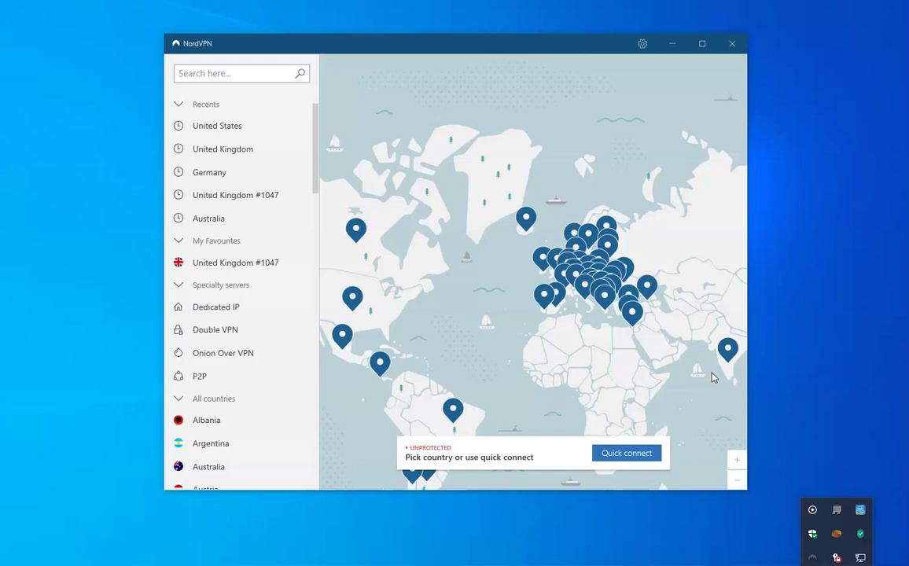
left_click_drag(714, 315, 589, 319)
scroll(590, 318, "down", 5)
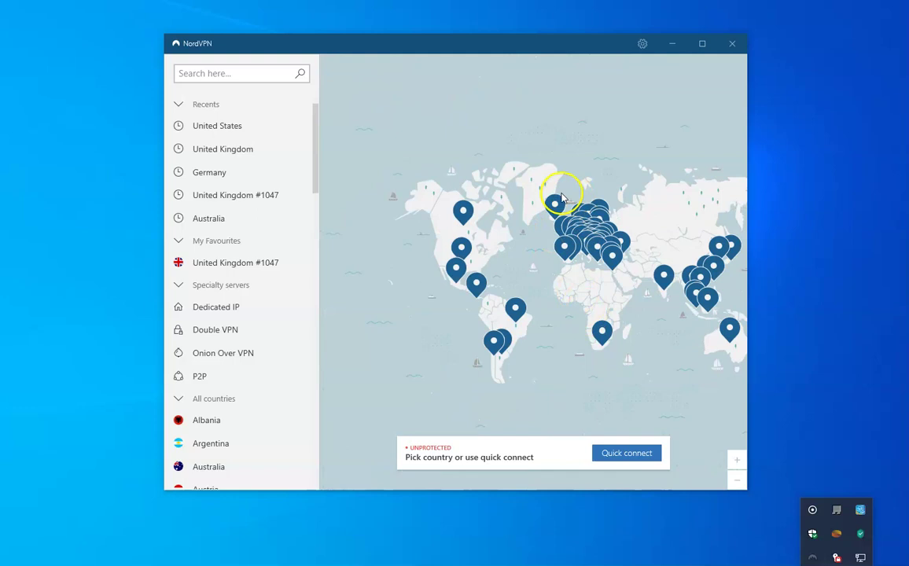
left_click(621, 258)
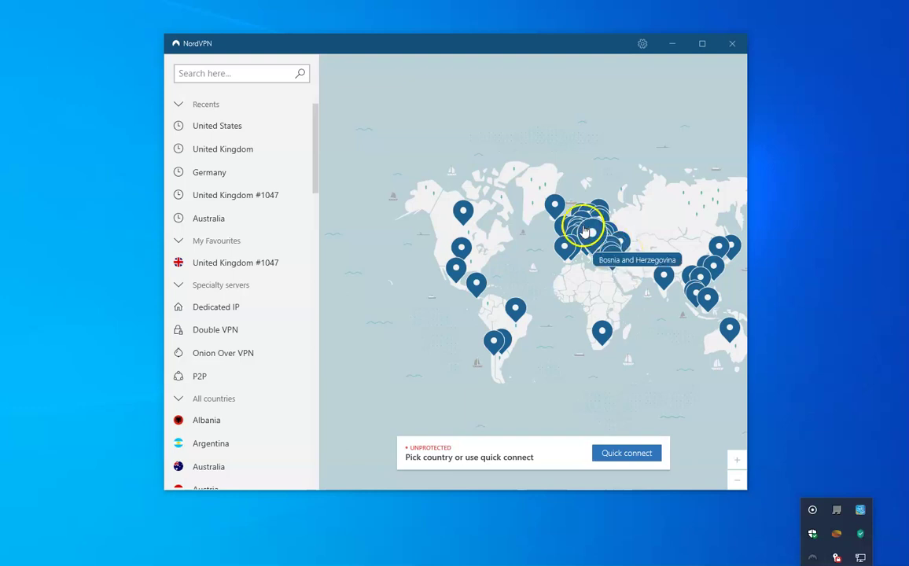
left_click(614, 252)
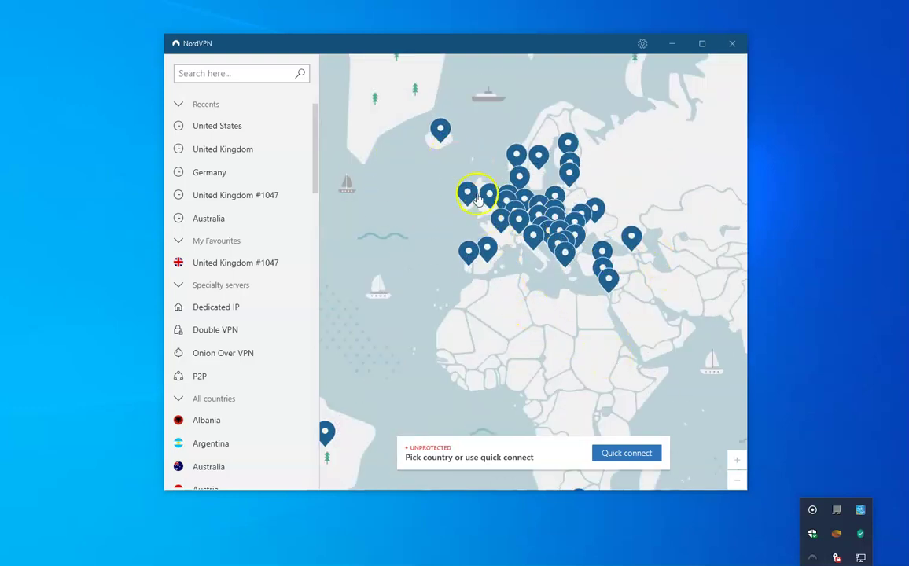
left_click_drag(531, 309, 577, 353)
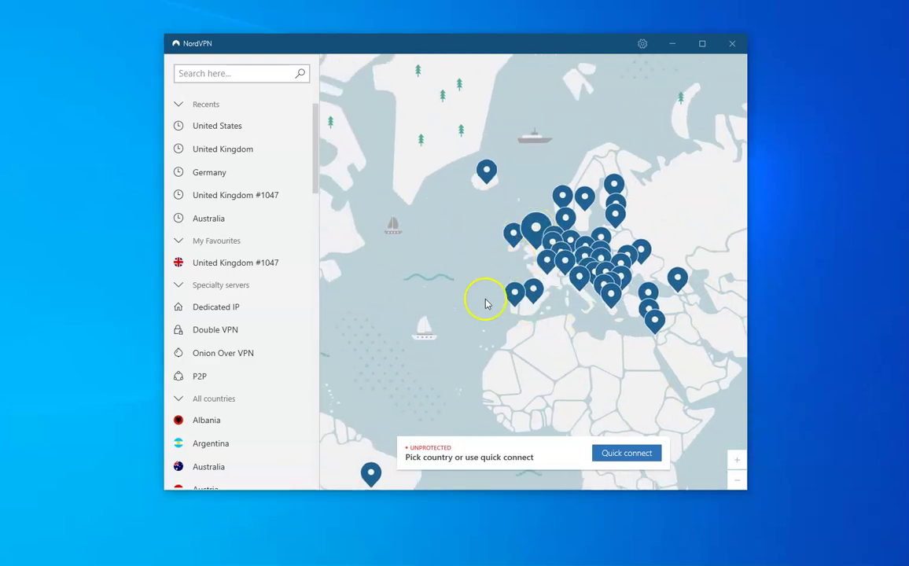
scroll(485, 305, "down", 2)
left_click_drag(428, 298, 584, 319)
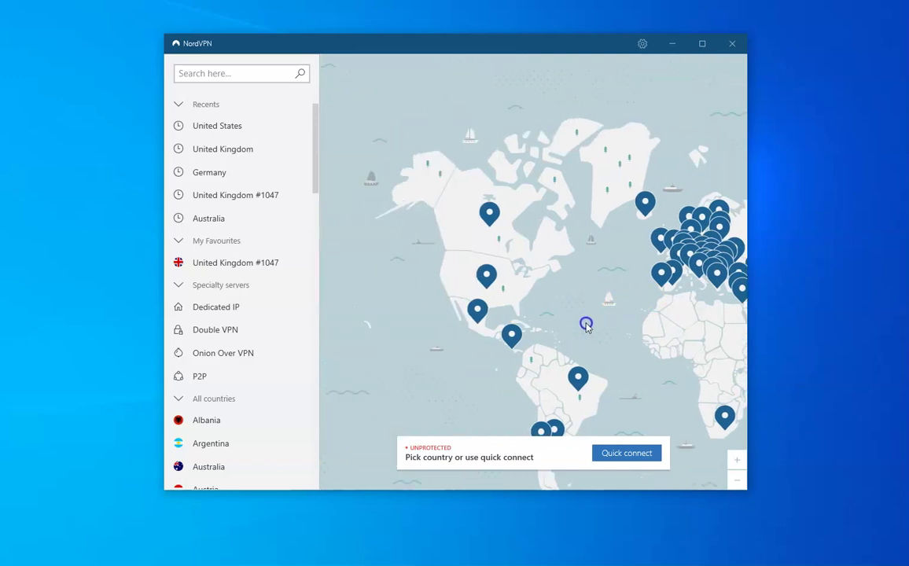
left_click(487, 269)
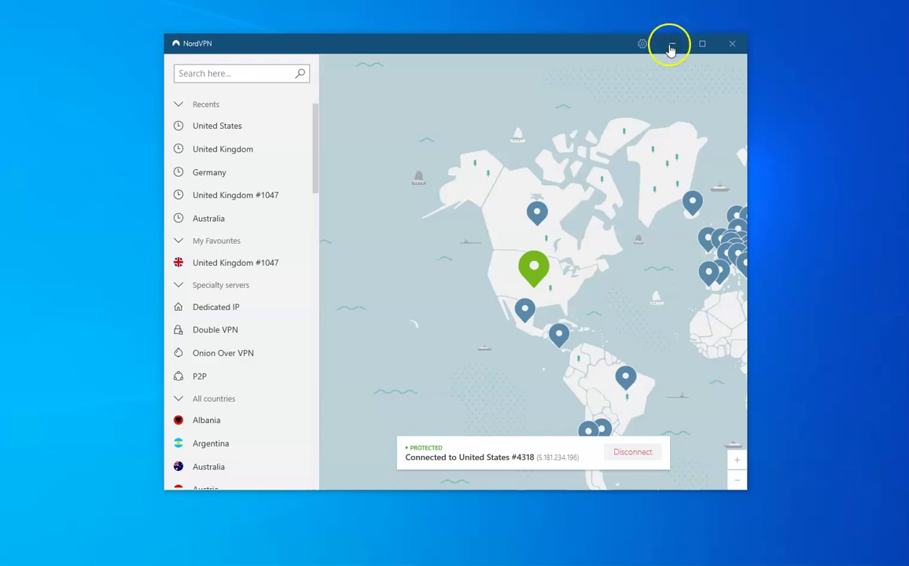
left_click(673, 45)
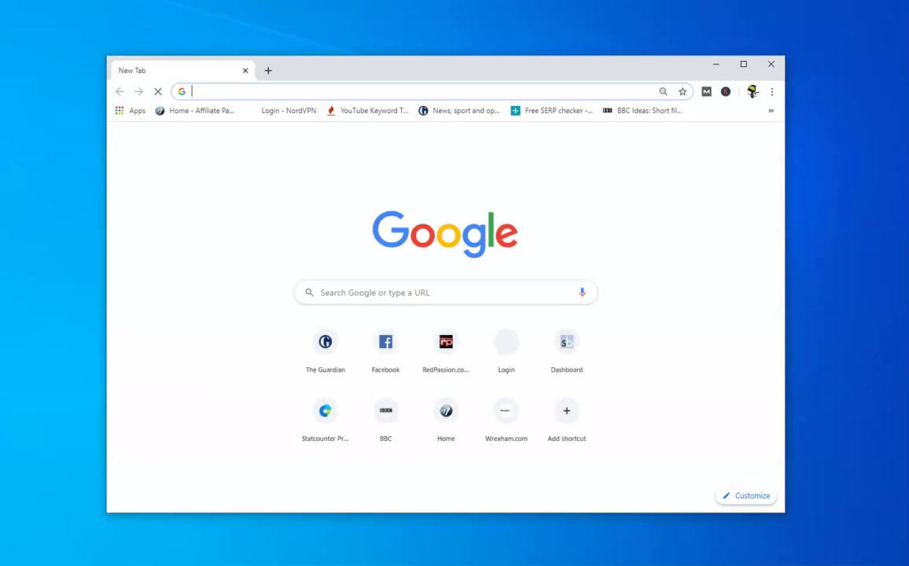
Step: Open Pandora in a new Chrome window on the Rockstar Radio station and pause the song playing
type("pandora.com/station/play/5119930011995612")
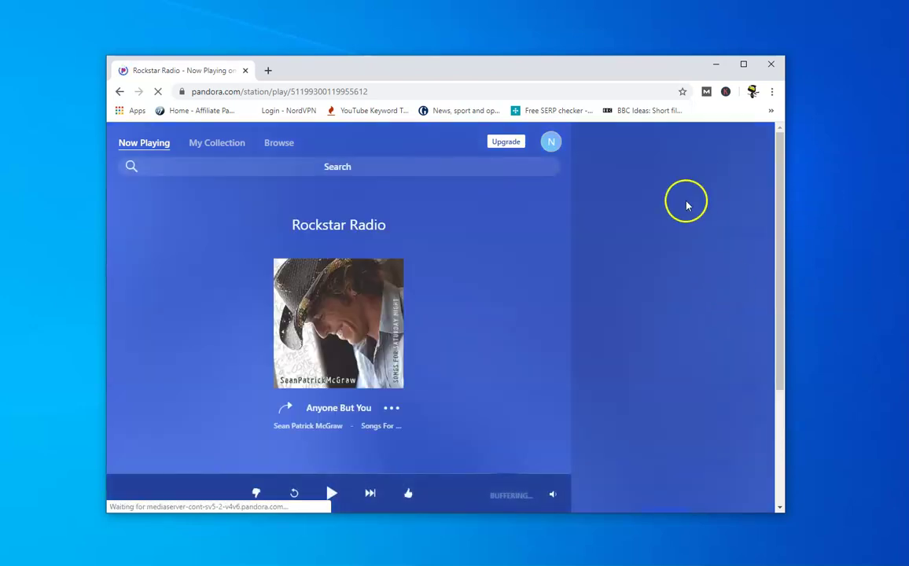
scroll(681, 250, "down", 3)
scroll(681, 250, "up", 3)
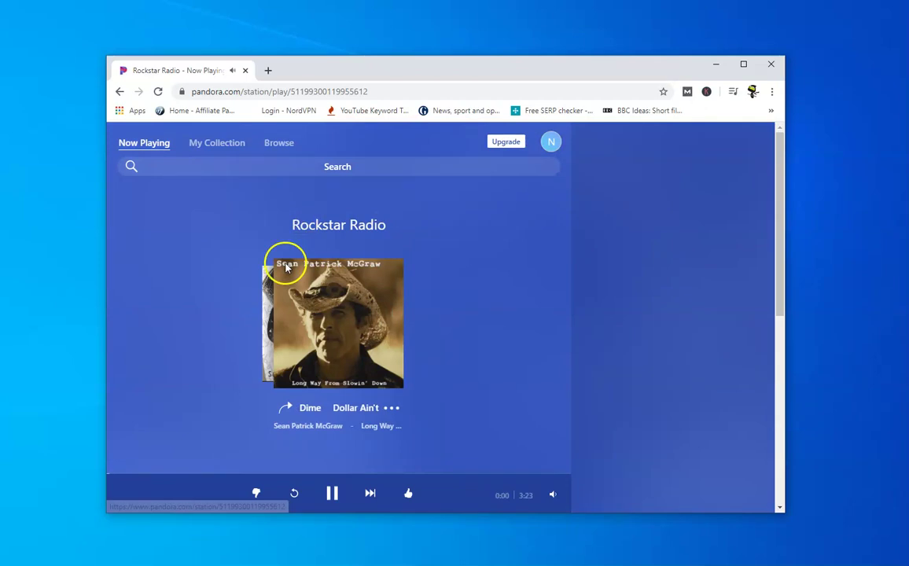
left_click(332, 493)
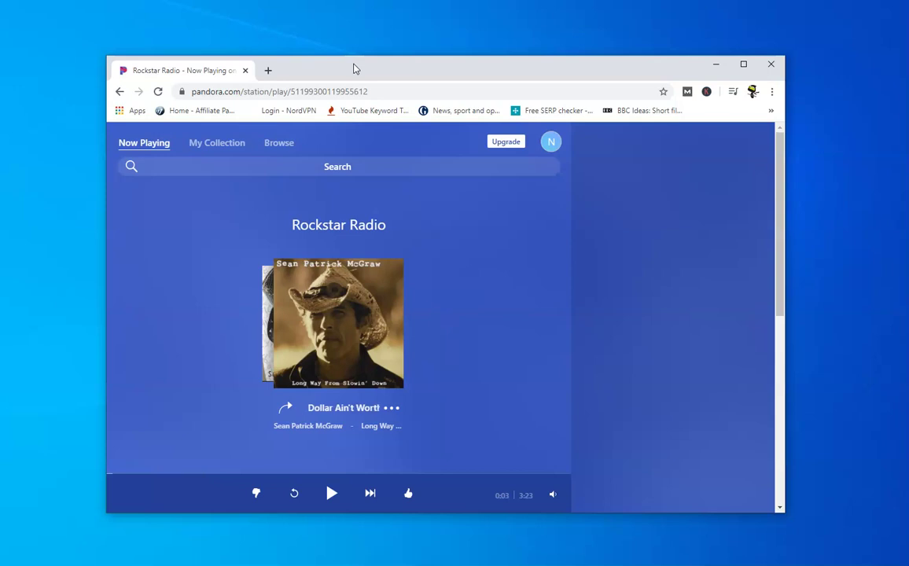
Step: Open the Hola Free VPN website, hola.org, in a new browser tab
left_click(268, 70)
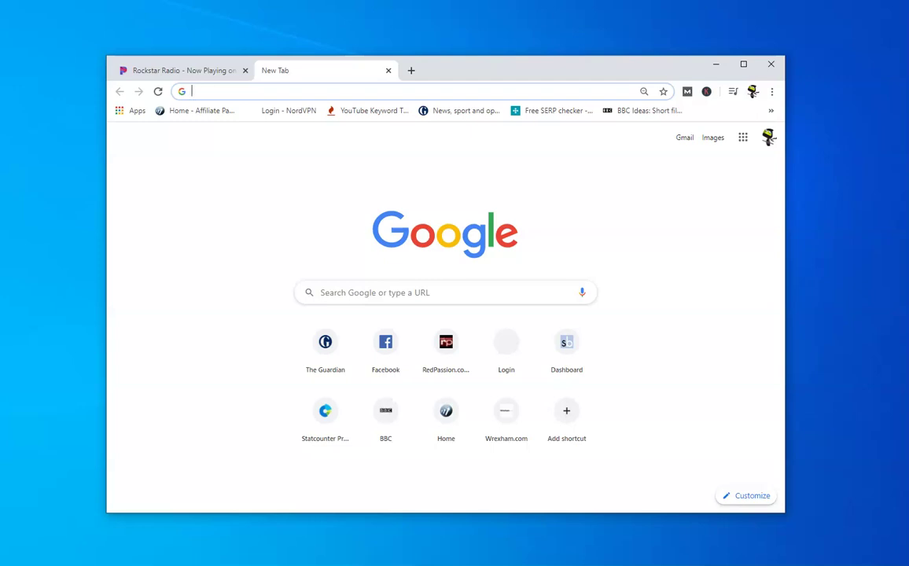
type("hol")
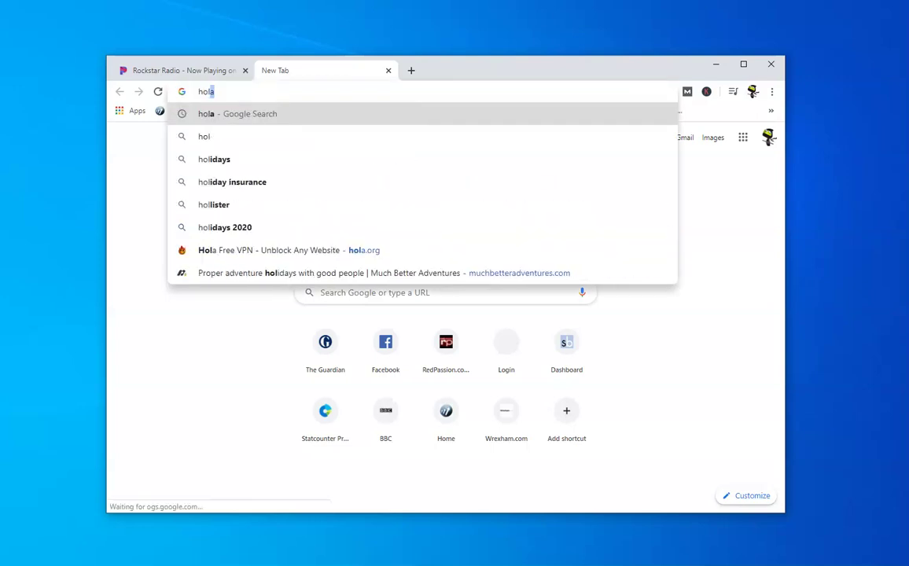
type("a")
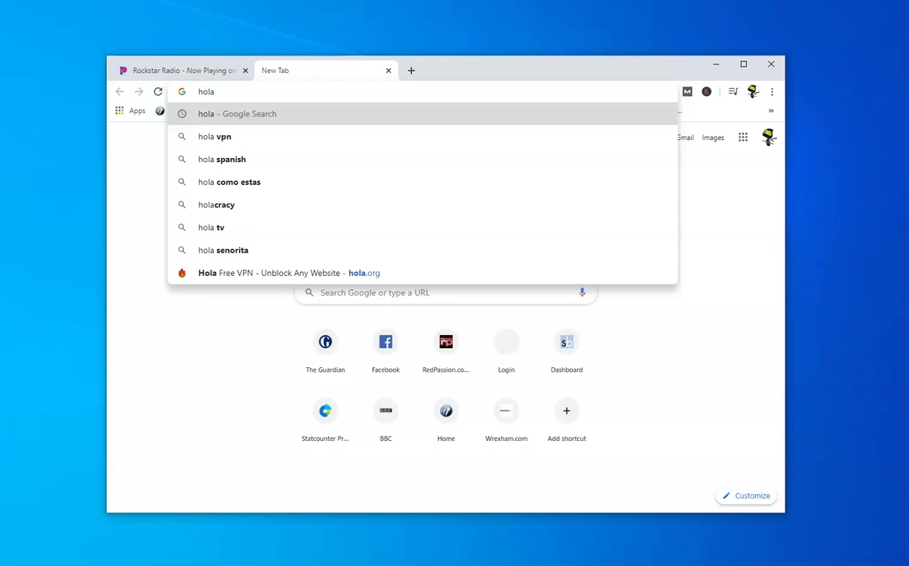
left_click(299, 275)
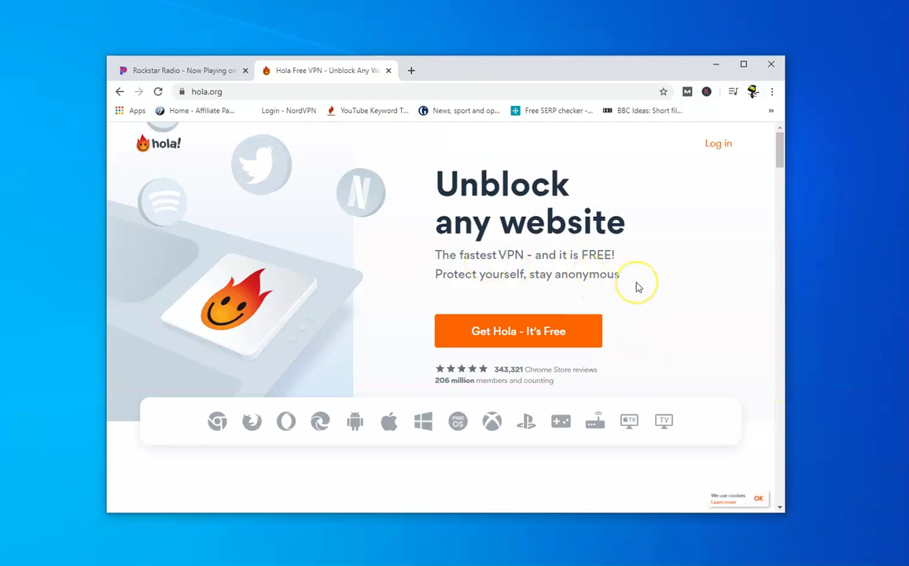
Step: Look through the Hola home page, including how the service works and what content it unblocks
scroll(637, 287, "down", 2)
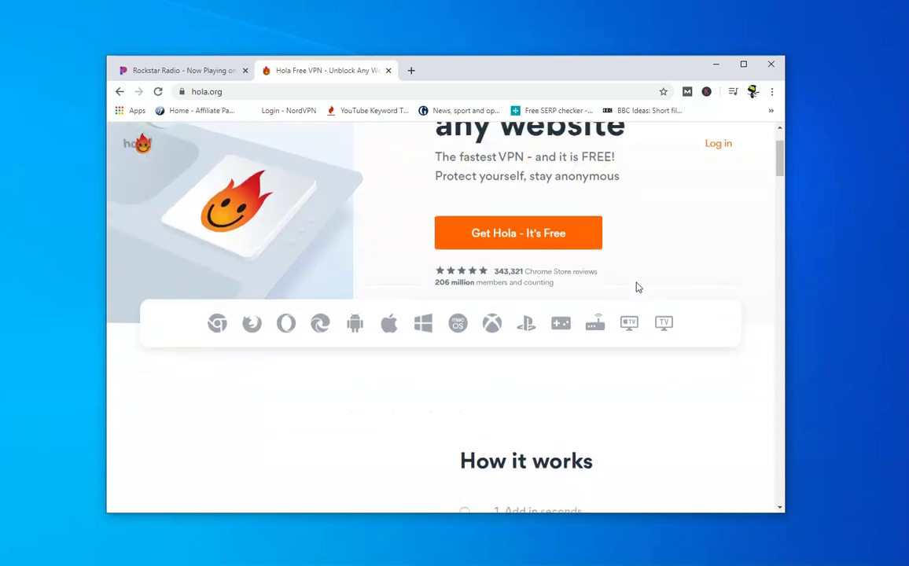
scroll(638, 287, "up", 2)
scroll(638, 287, "down", 2)
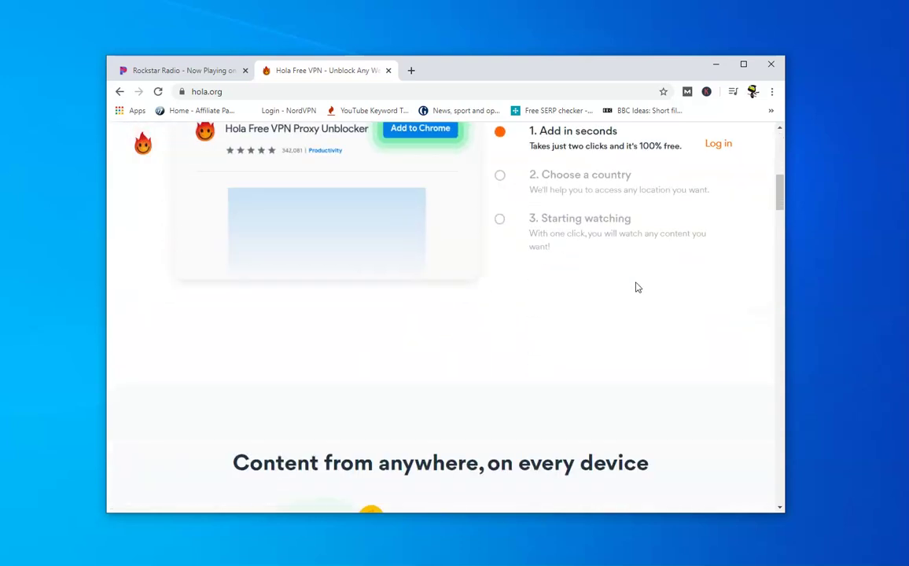
scroll(637, 287, "up", 2)
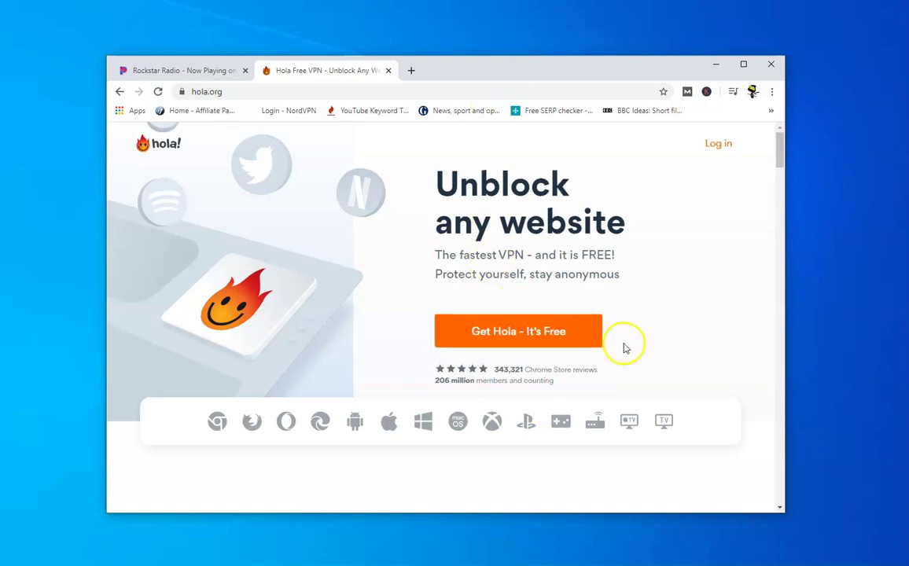
scroll(625, 347, "down", 8)
scroll(621, 322, "up", 3)
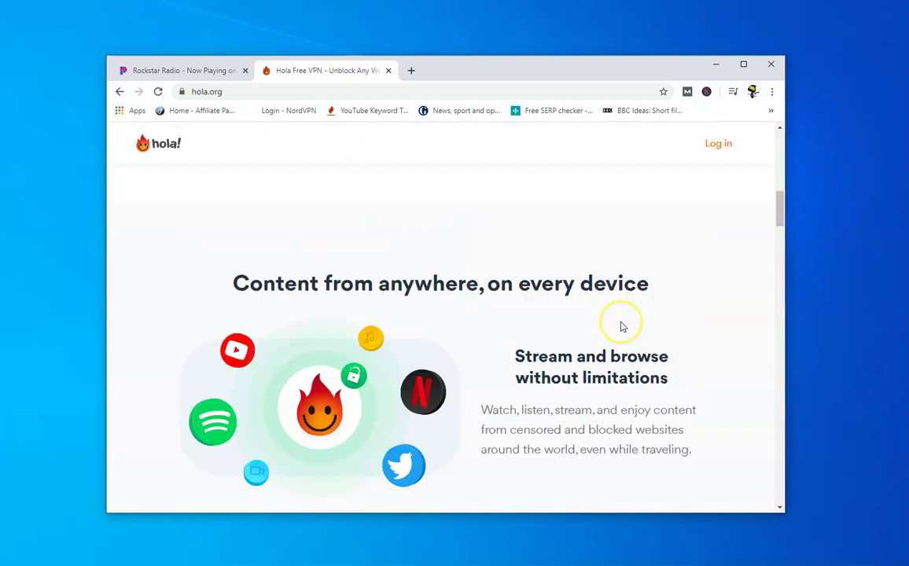
scroll(622, 326, "up", 5)
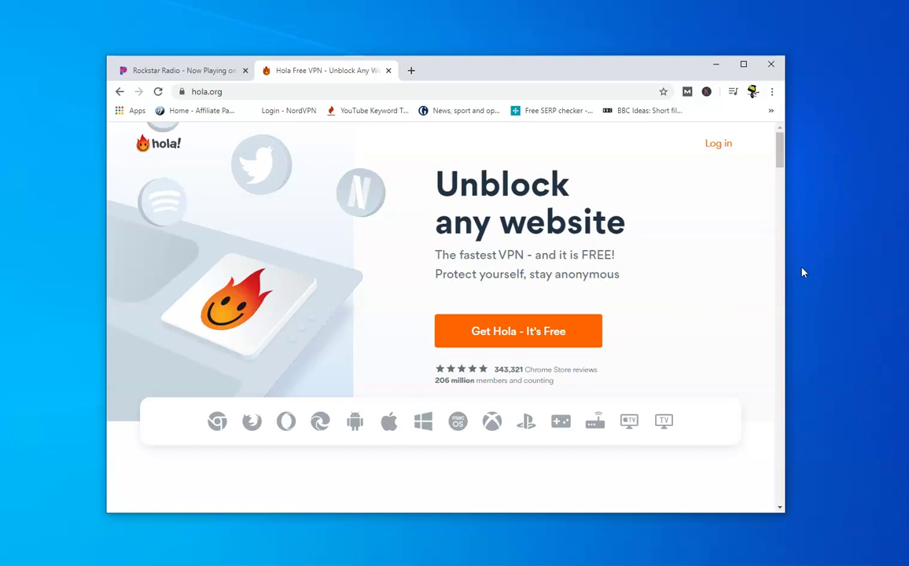
Step: Open the luminati.io home page in another new browser tab
left_click(410, 70)
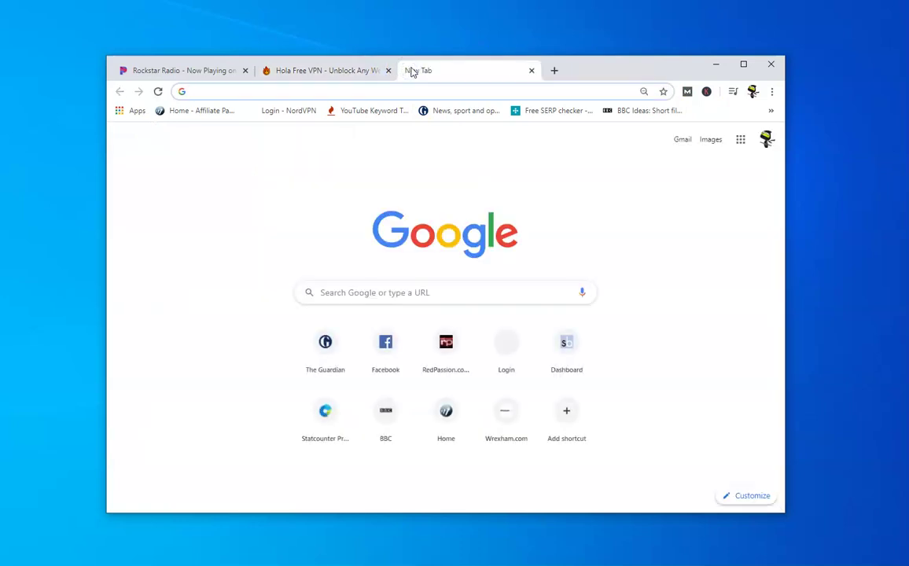
type("lum")
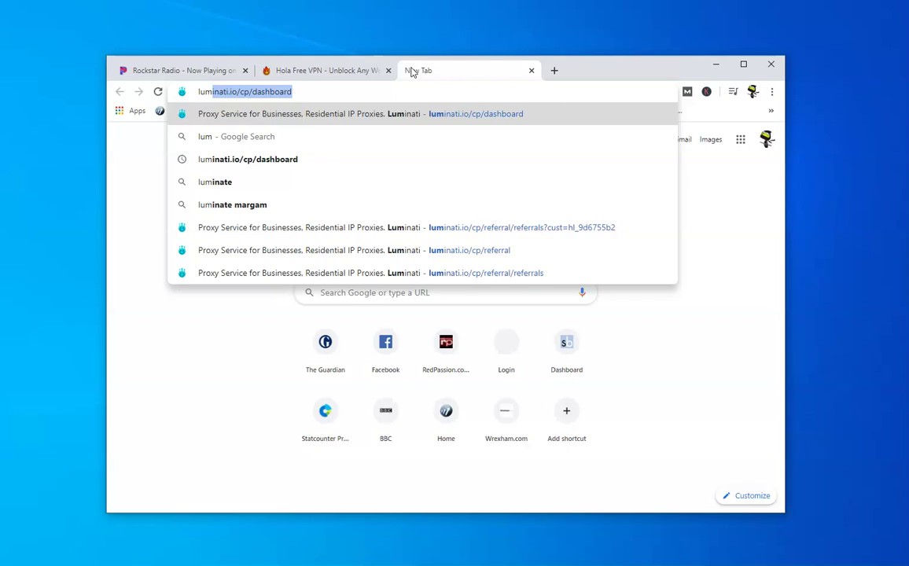
key("End")
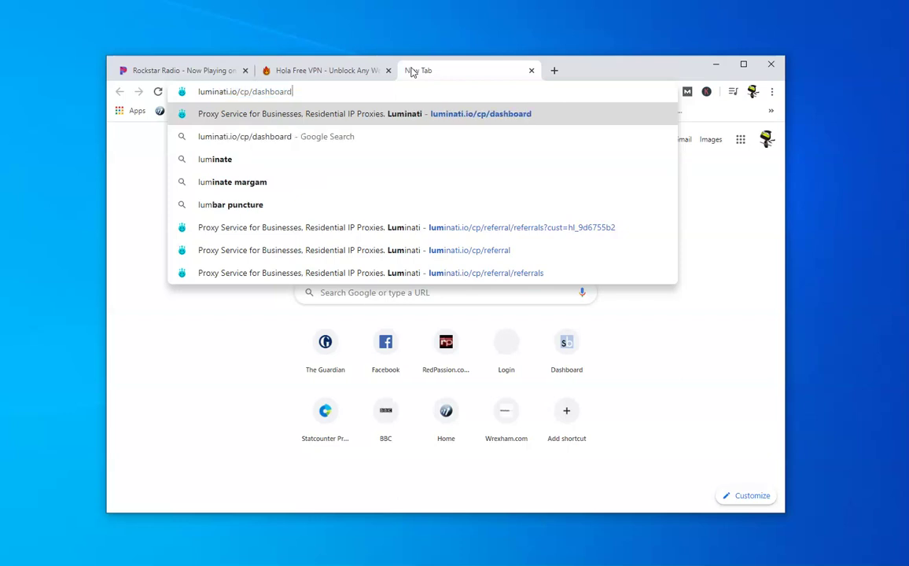
key("BackSpace")
key("BackSpace")
key("BackSpace")
key("BackSpace")
key("BackSpace")
key("BackSpace")
key("BackSpace")
key("BackSpace")
key("BackSpace")
key("BackSpace")
key("BackSpace")
key("BackSpace")
key("BackSpace")
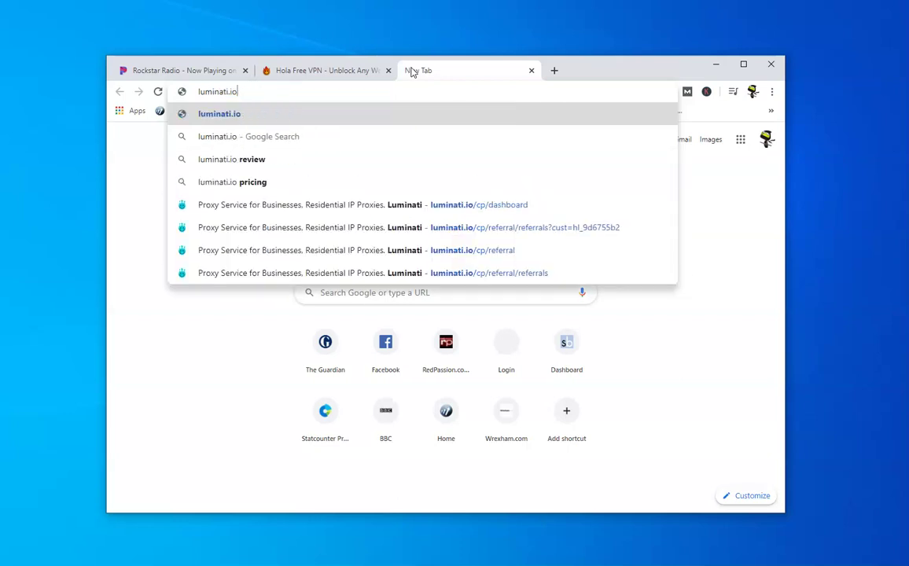
key("Return")
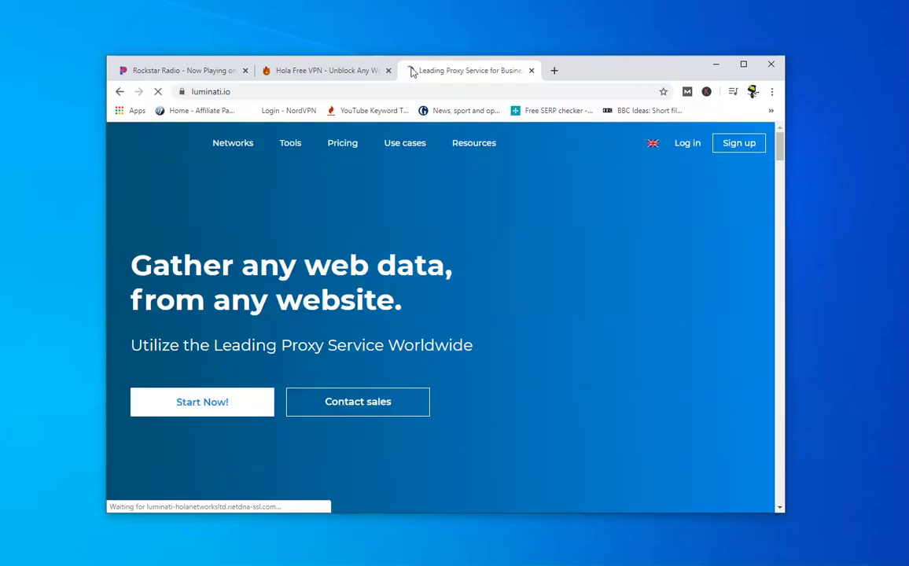
Step: Look through the Luminati home page, covering its proxy types, key features and customer testimonials
left_click(586, 304)
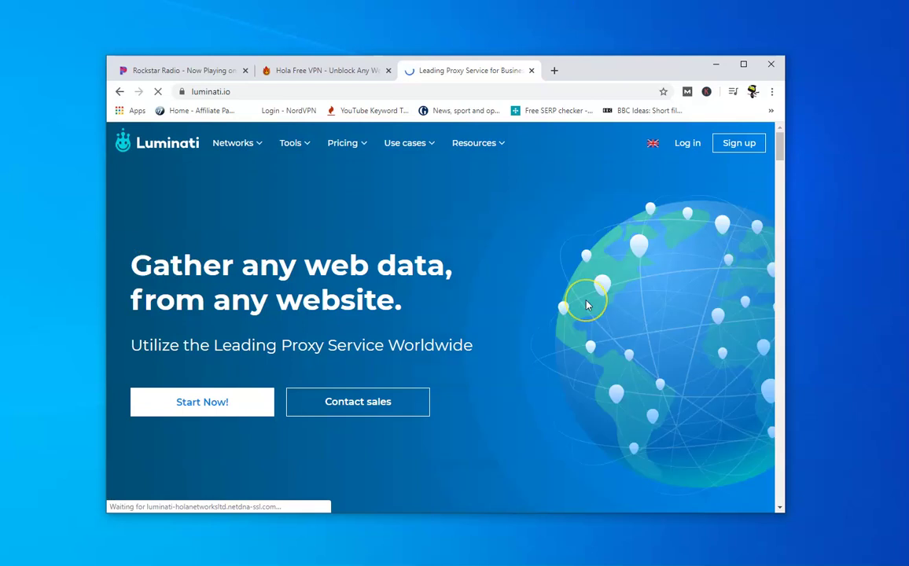
scroll(586, 304, "down", 8)
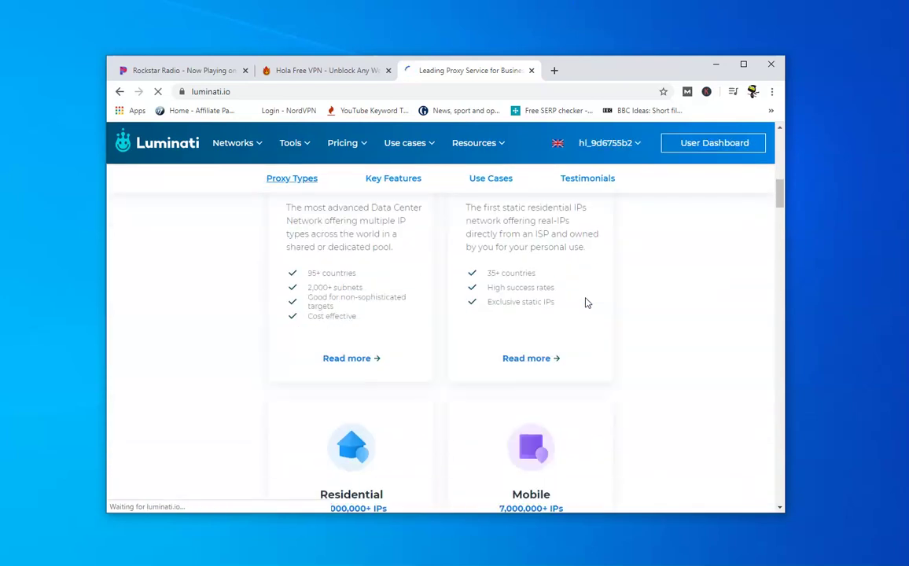
scroll(586, 303, "down", 10)
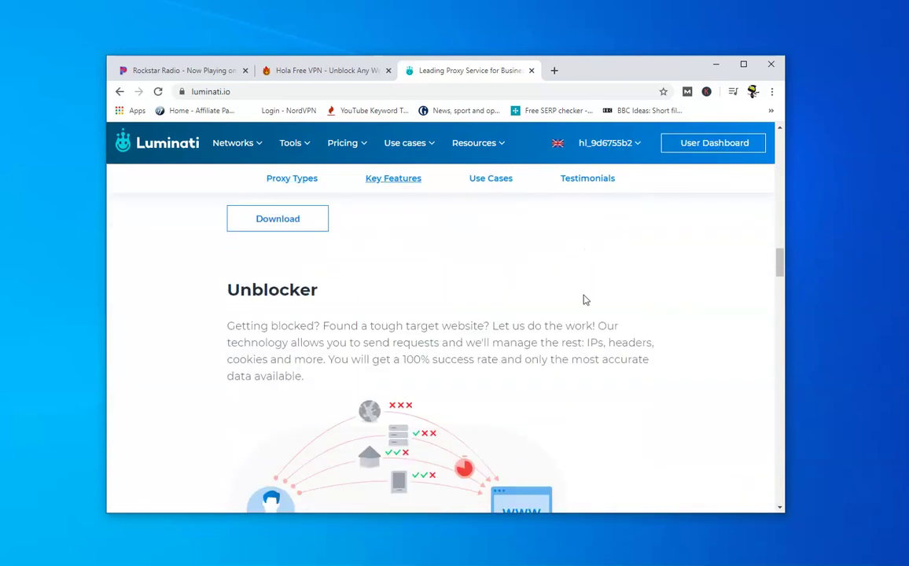
scroll(586, 299, "down", 10)
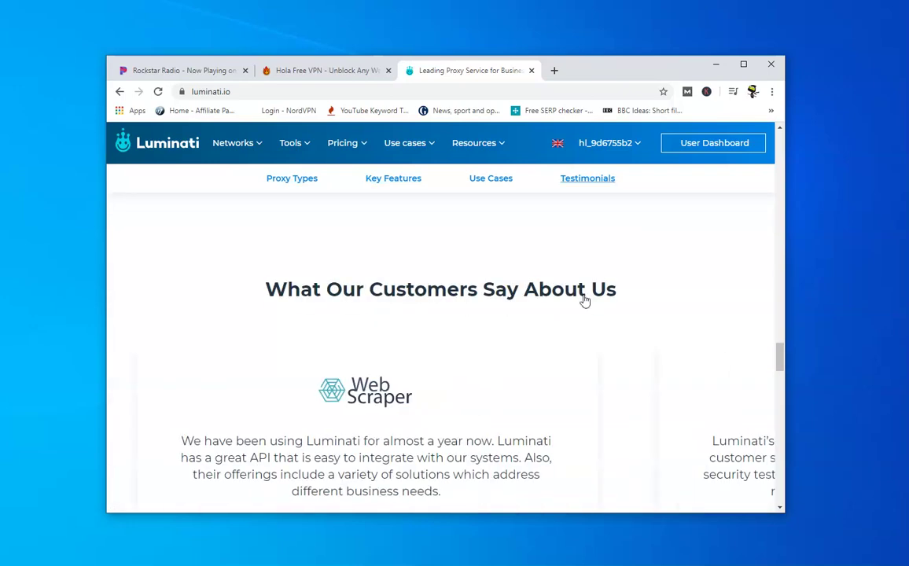
scroll(586, 299, "up", 20)
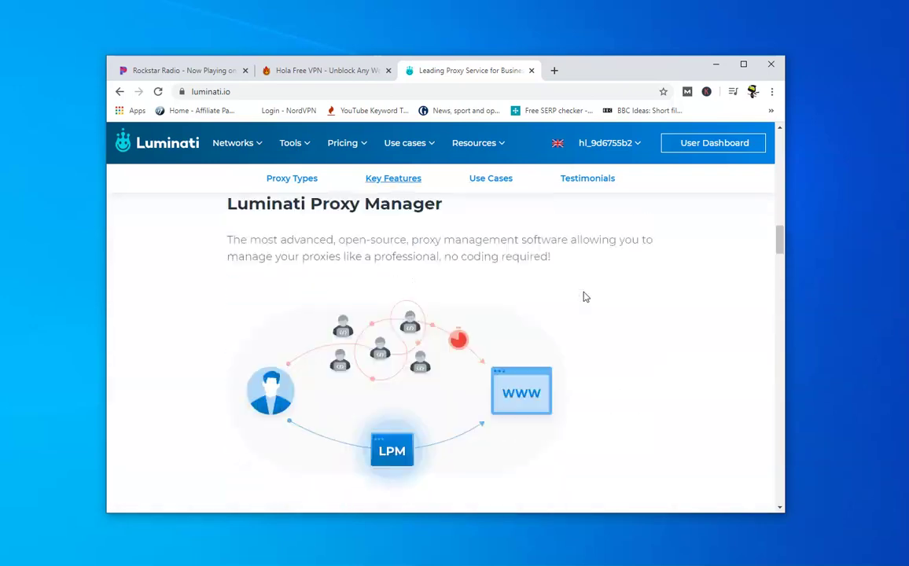
scroll(586, 296, "up", 10)
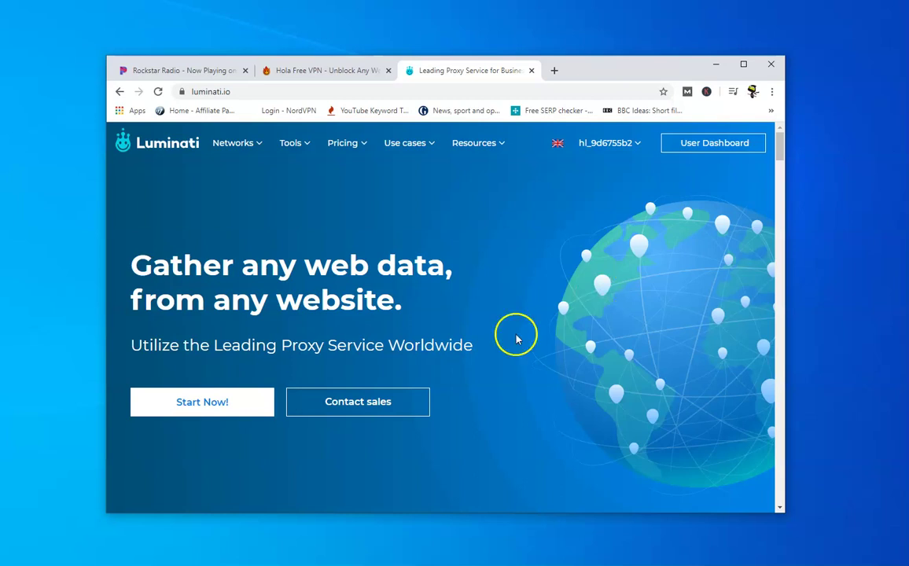
Step: Close the Hola and Luminati tabs, and close the browser window with the Pandora station
left_click(319, 71)
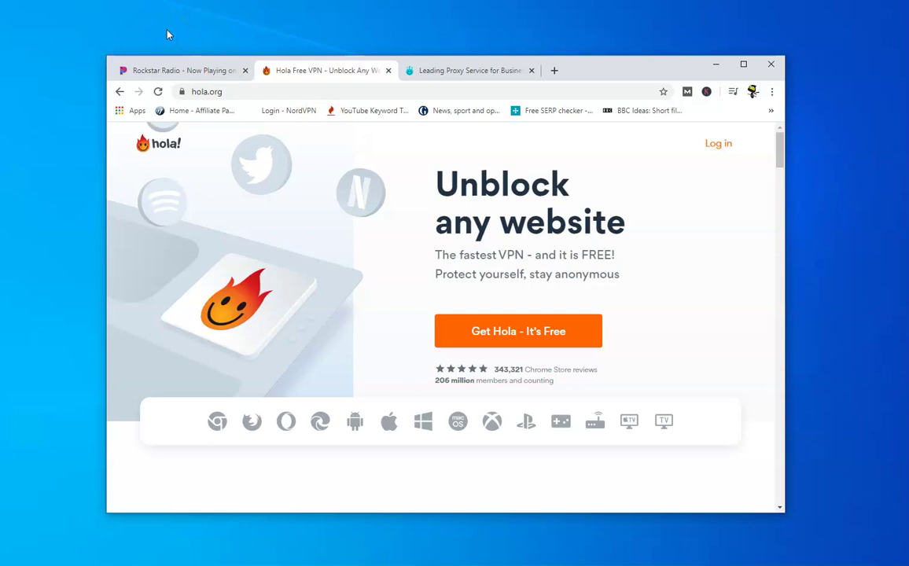
left_click(390, 72)
left_click(391, 72)
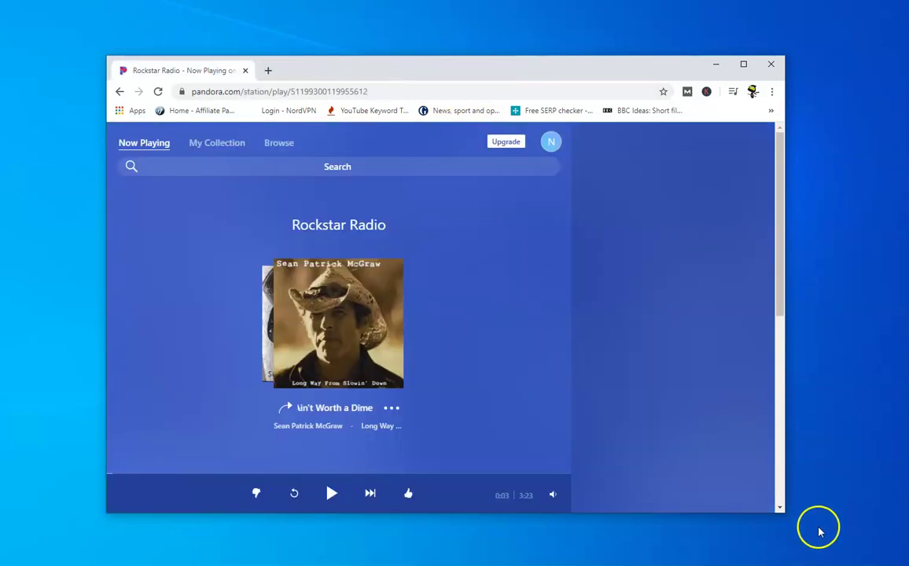
left_click(771, 64)
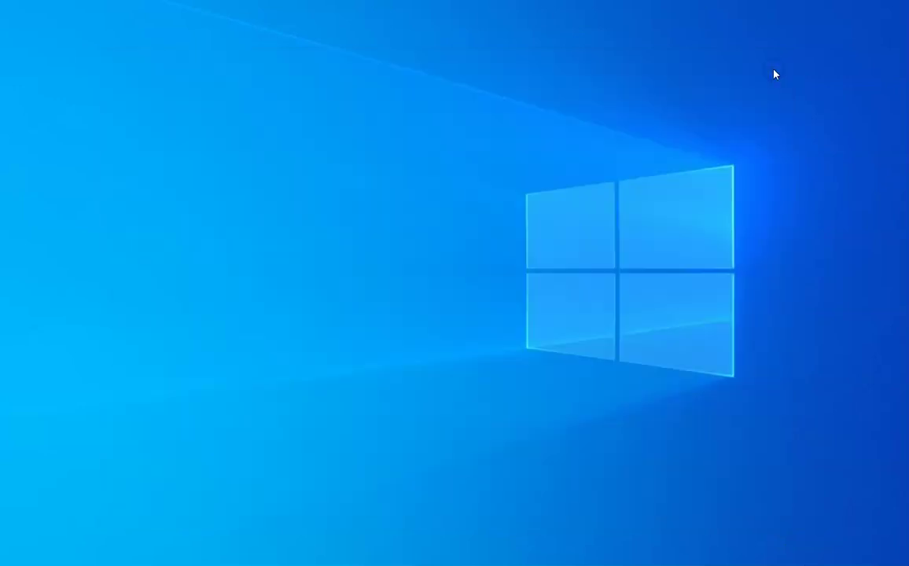